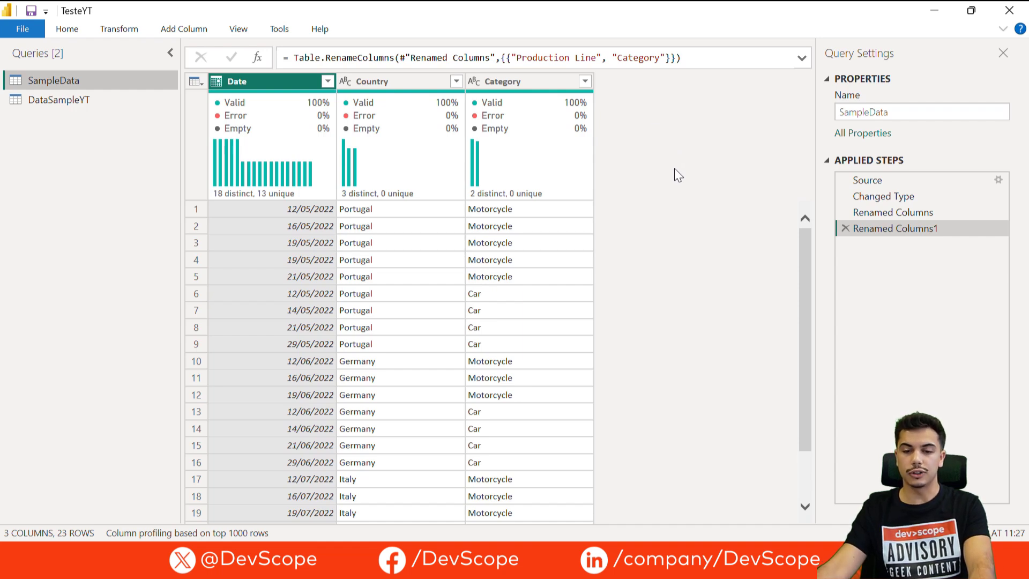
Sort the SampleData rows ascending by Country, then Category, then Date.
click(457, 82)
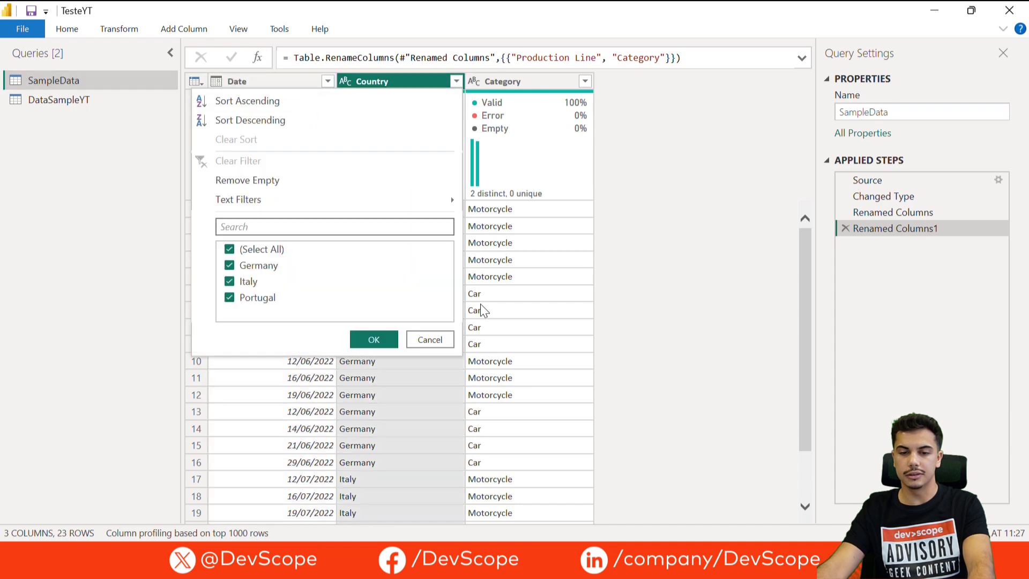
click(289, 104)
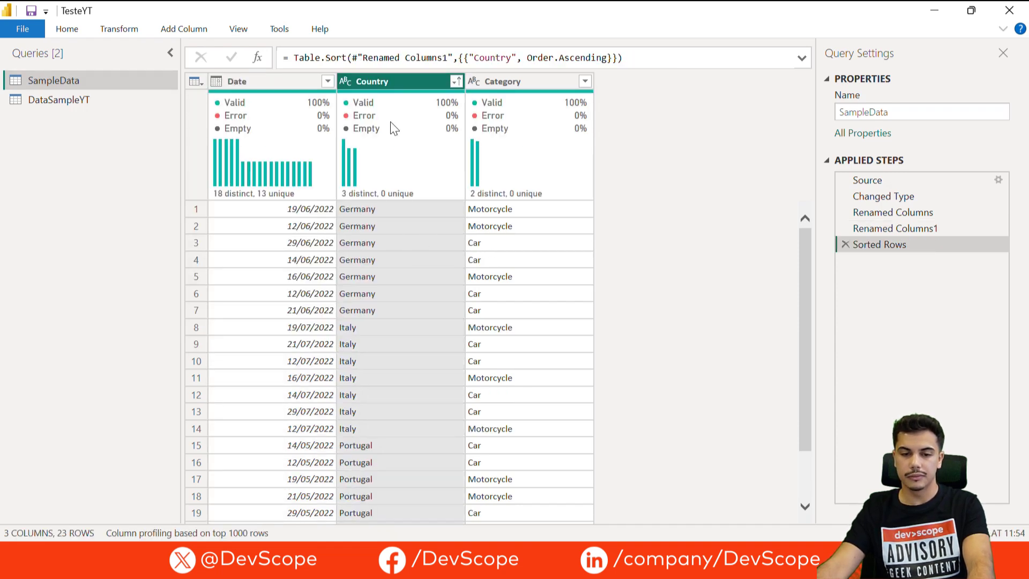
click(585, 81)
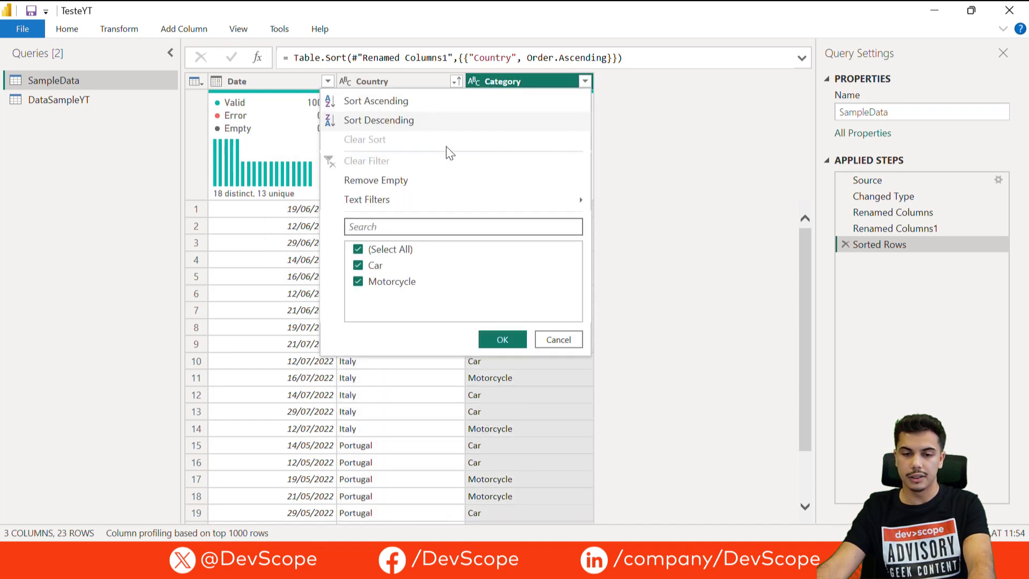
click(417, 102)
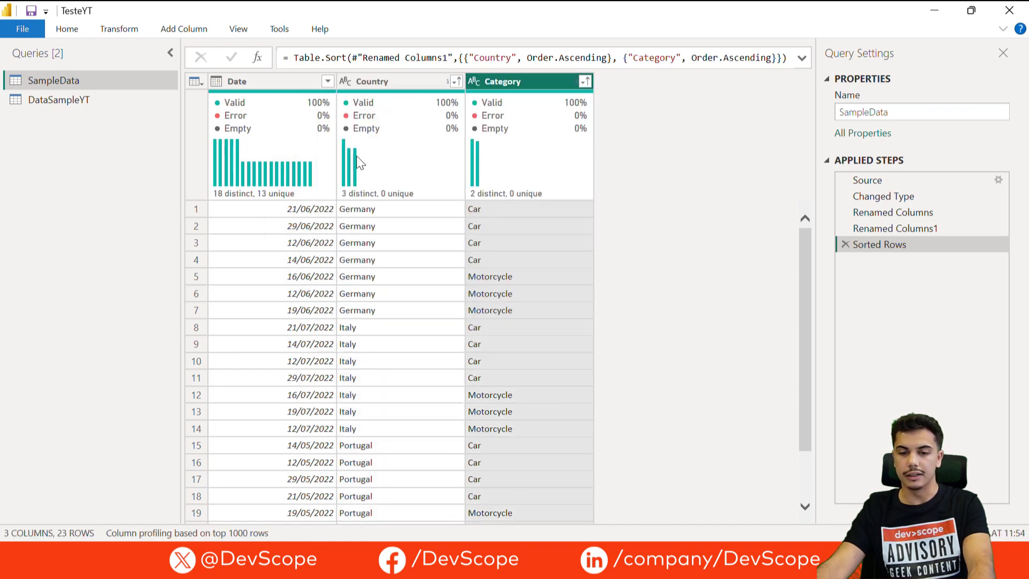
click(328, 81)
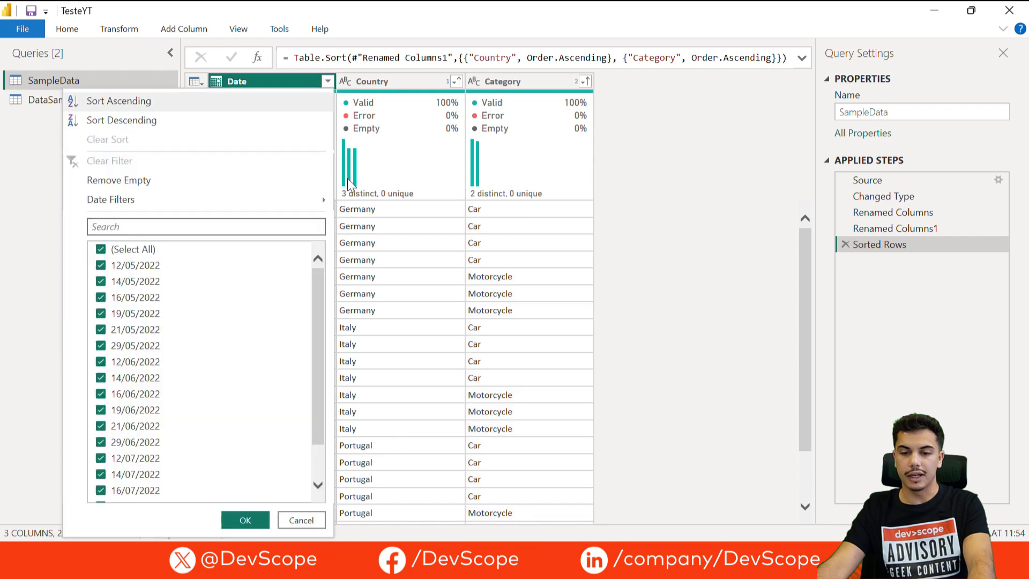
click(171, 103)
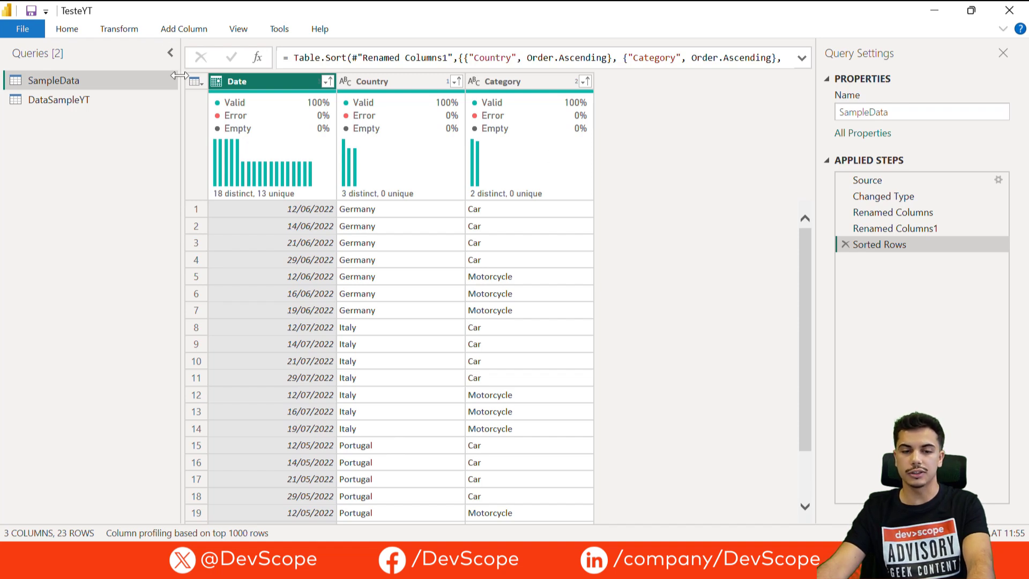
Add a custom Index column with starting index 1 and increment 1.
click(177, 31)
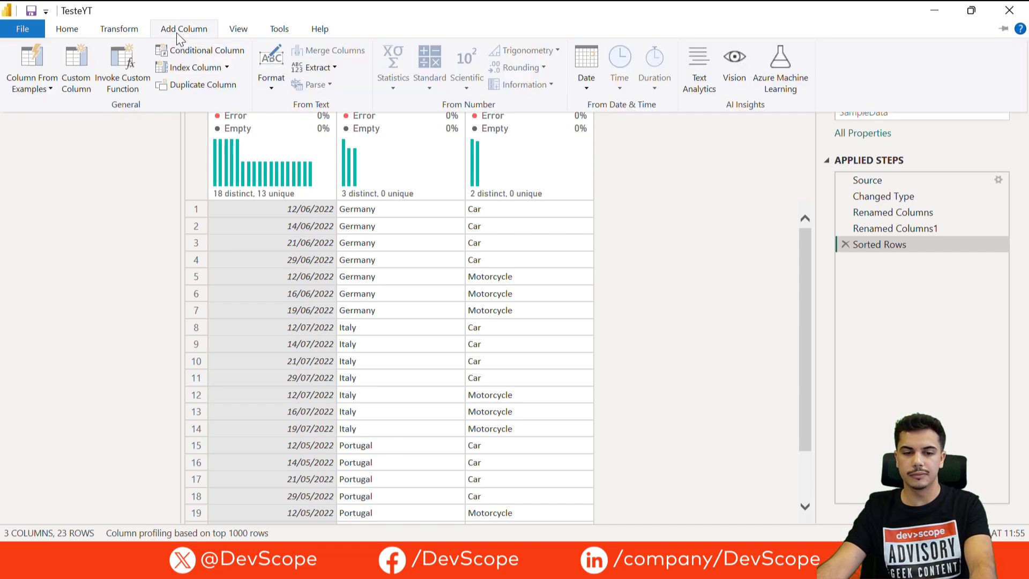
click(226, 67)
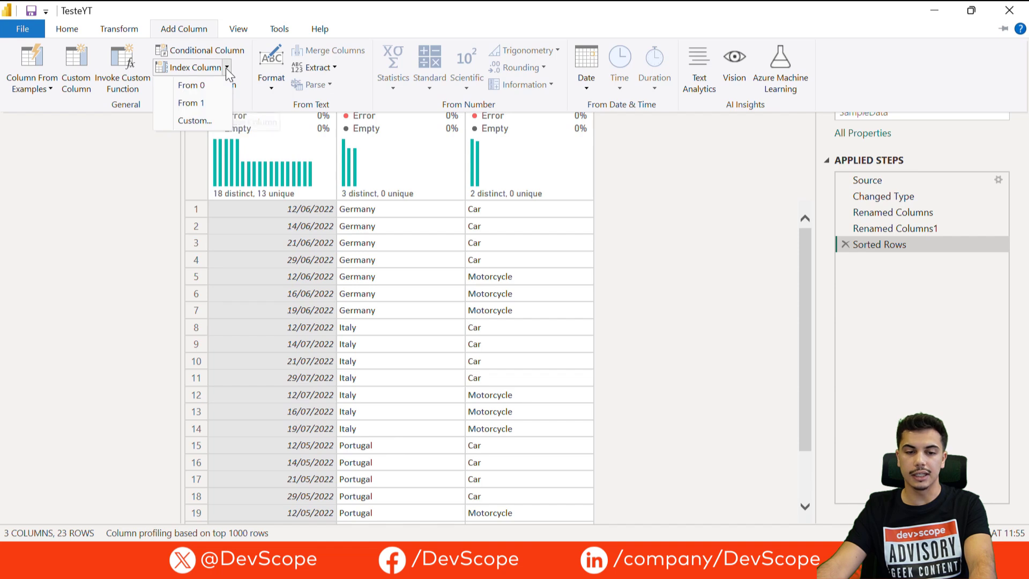
click(196, 122)
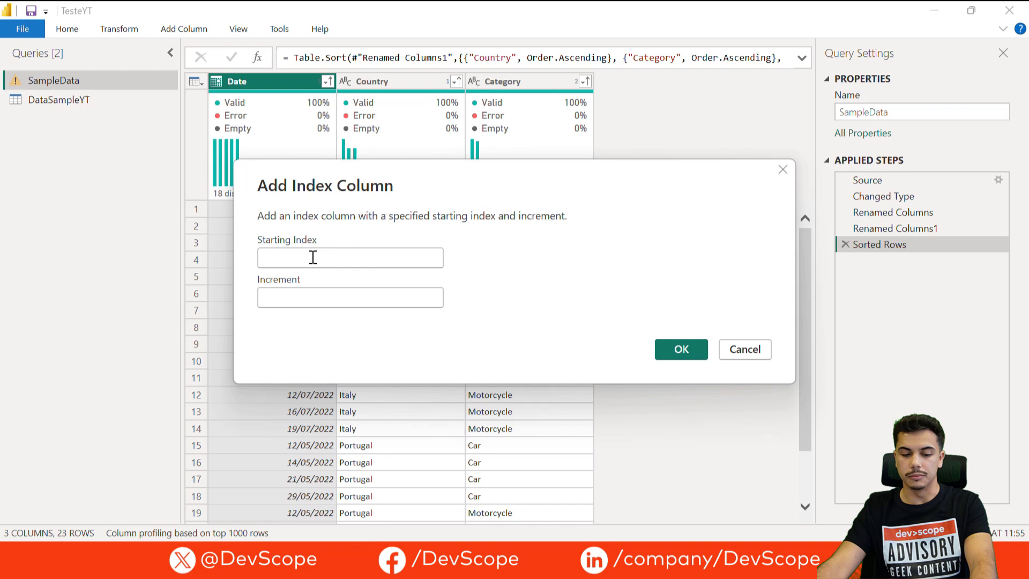
text(1)
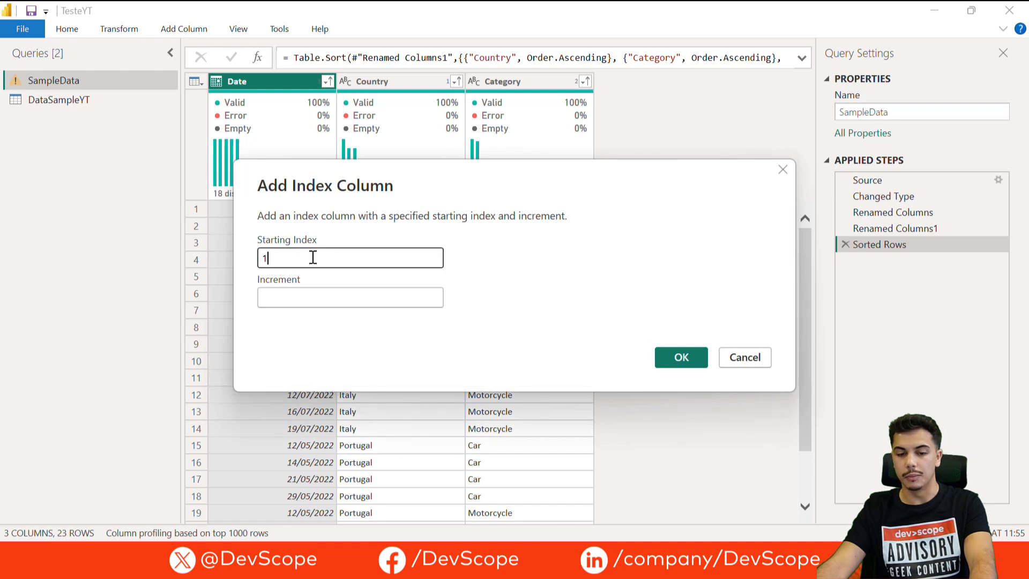
click(299, 294)
text(1)
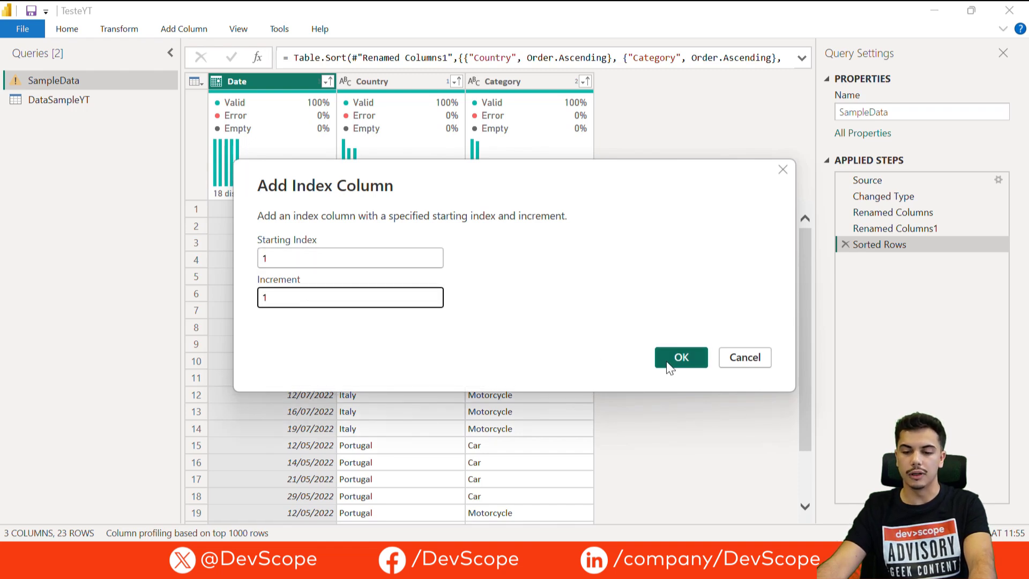
click(680, 357)
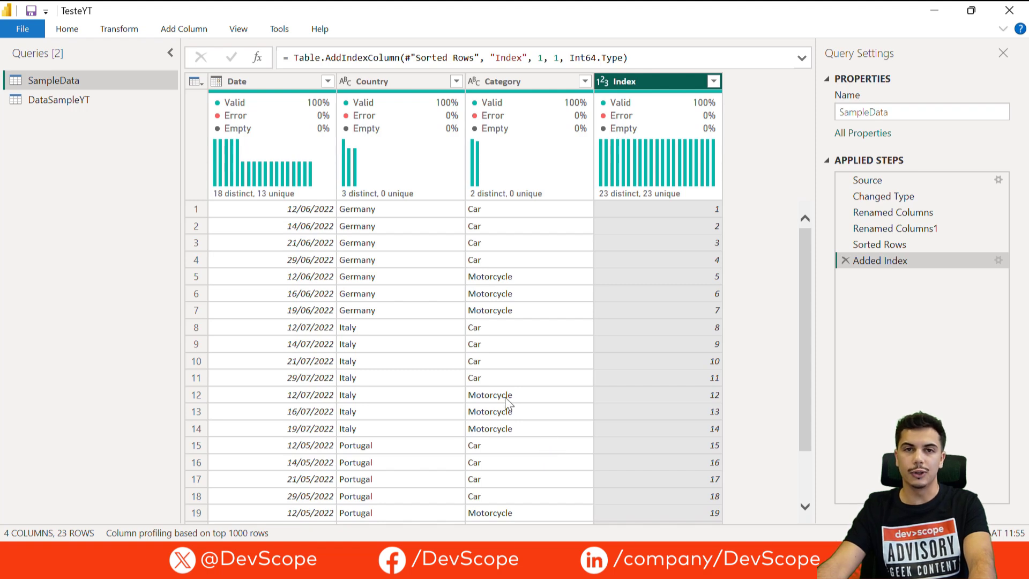
Close & Apply the query changes to load the indexed SampleData table.
click(37, 22)
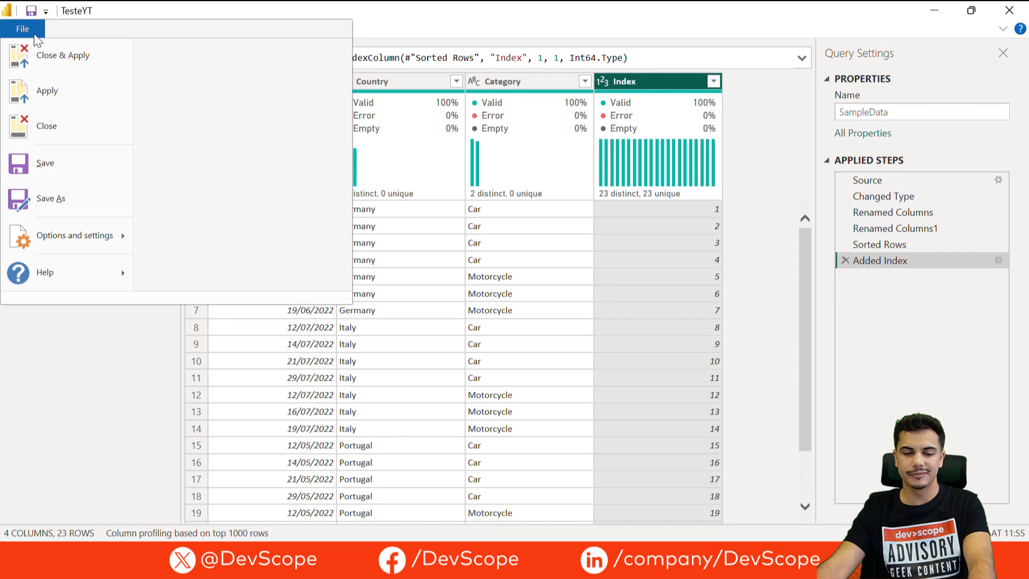
click(43, 56)
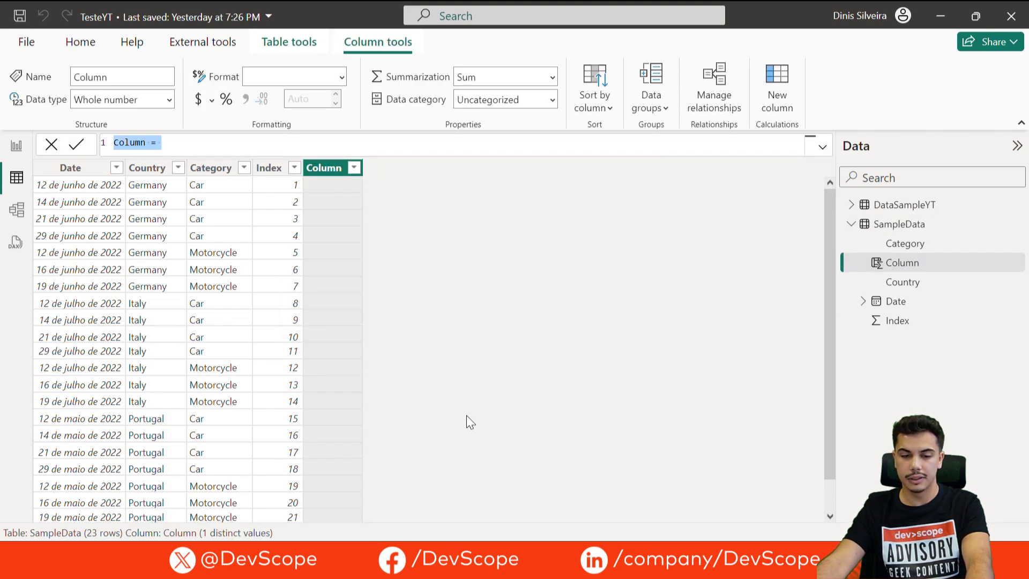
Copy the first RowNumber formula from Notepad++ and paste it over 'Column ='.
key(alt+Tab)
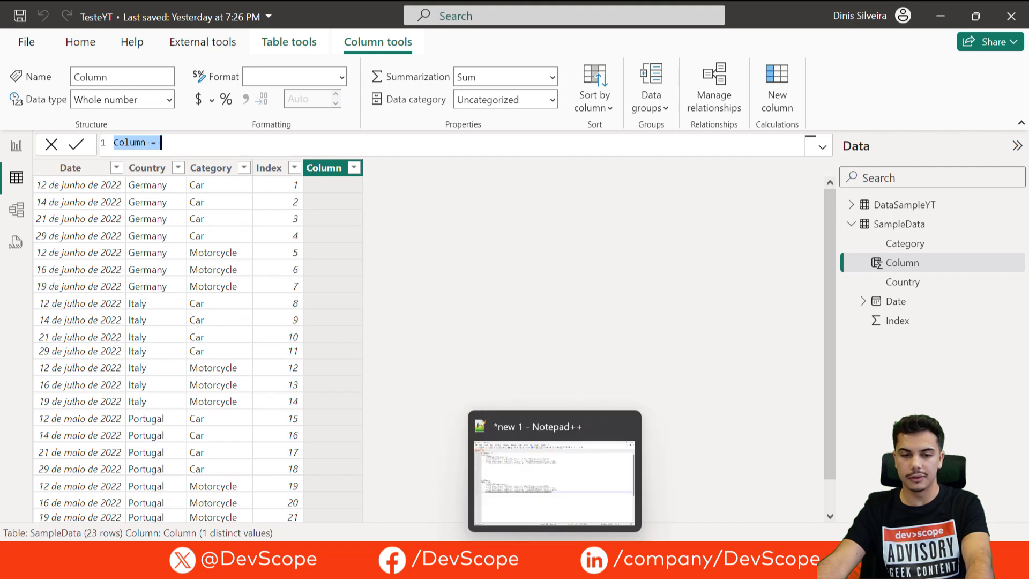
drag(48, 166, 46, 80)
key(ctrl+c)
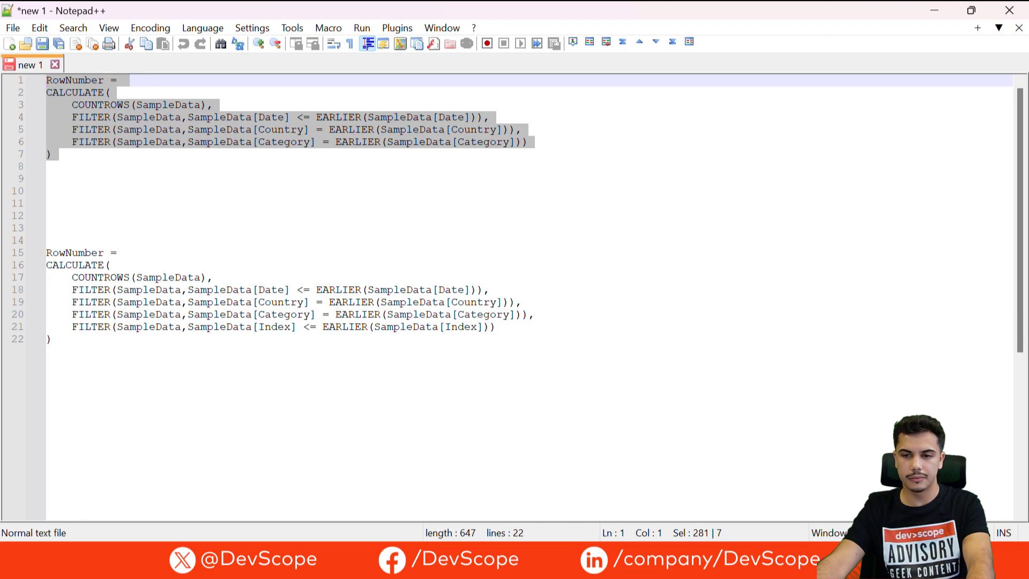
key(alt+Tab)
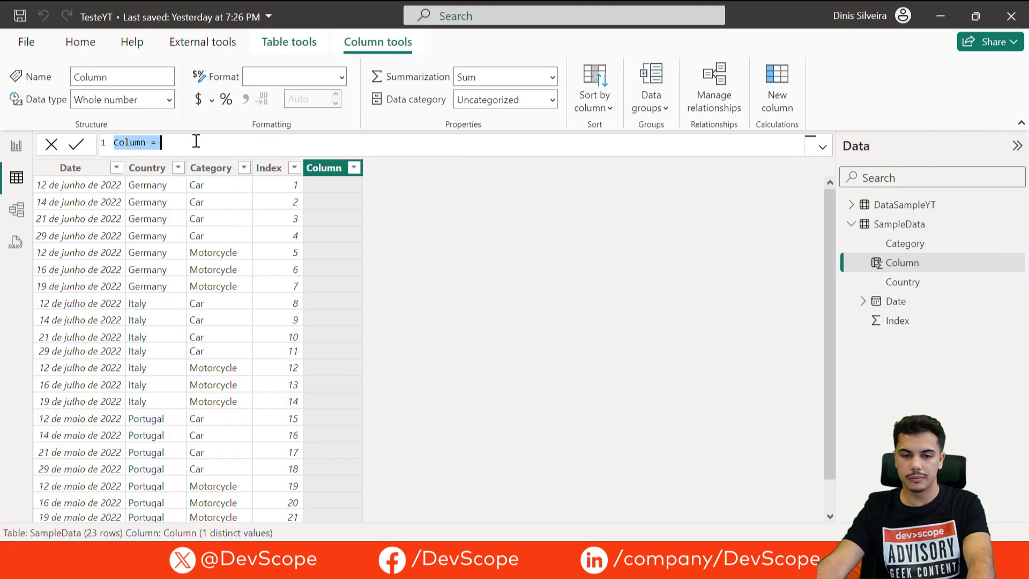
key(ctrl+v)
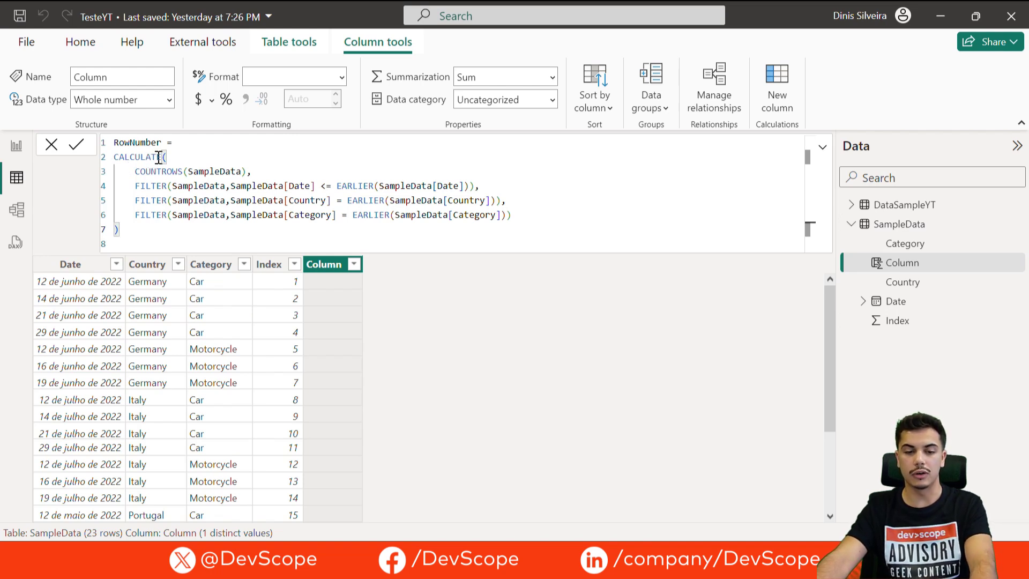
Highlight the COUNTROWS part and the Date, Country and Category filters to explain them.
drag(135, 171, 257, 171)
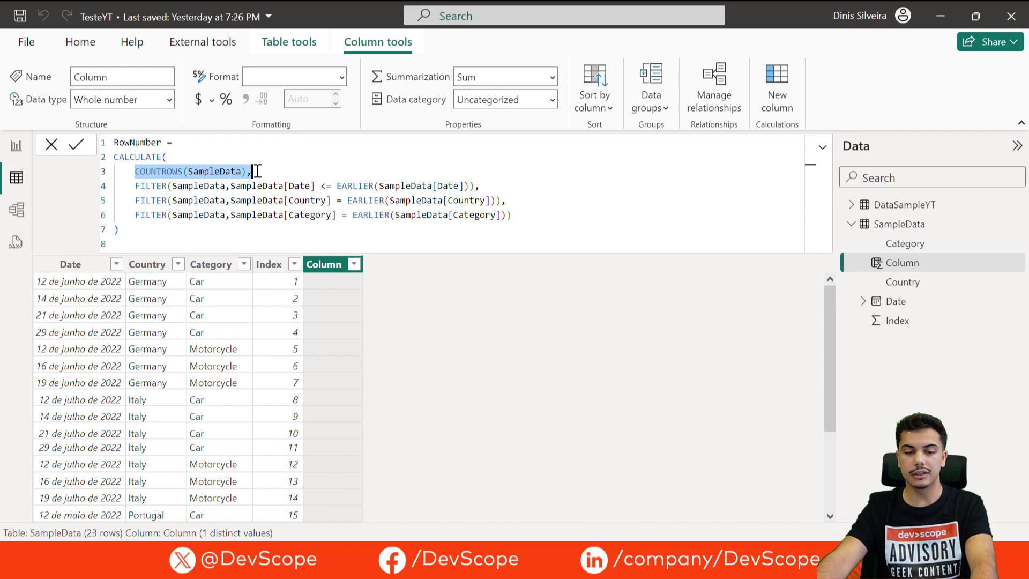
click(260, 172)
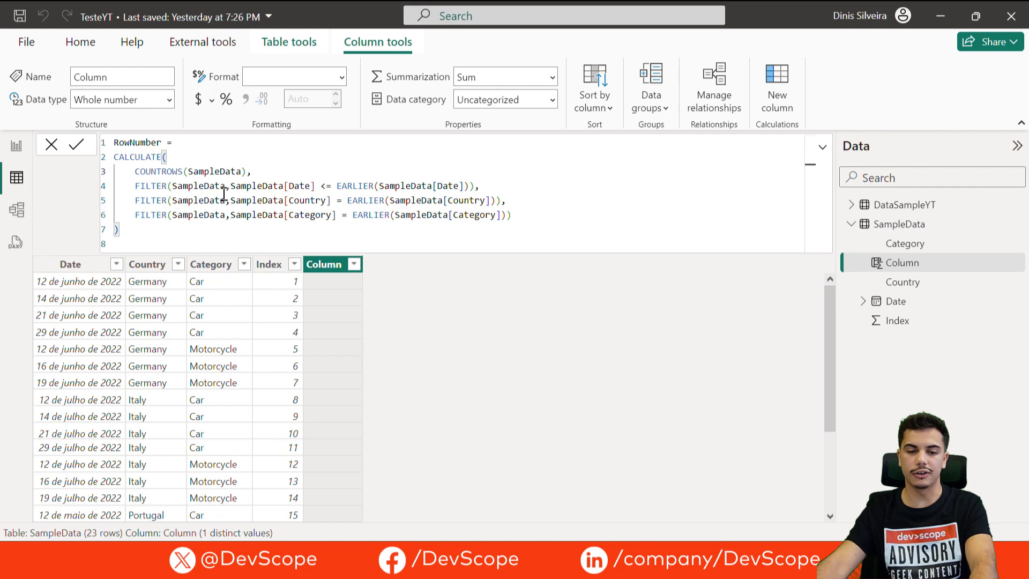
drag(130, 186, 480, 188)
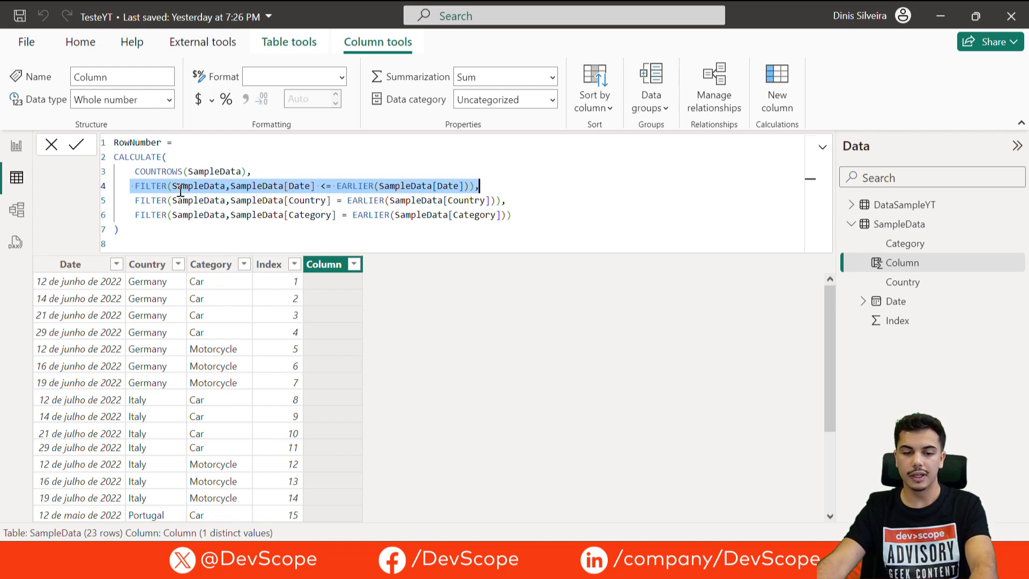
drag(135, 200, 514, 215)
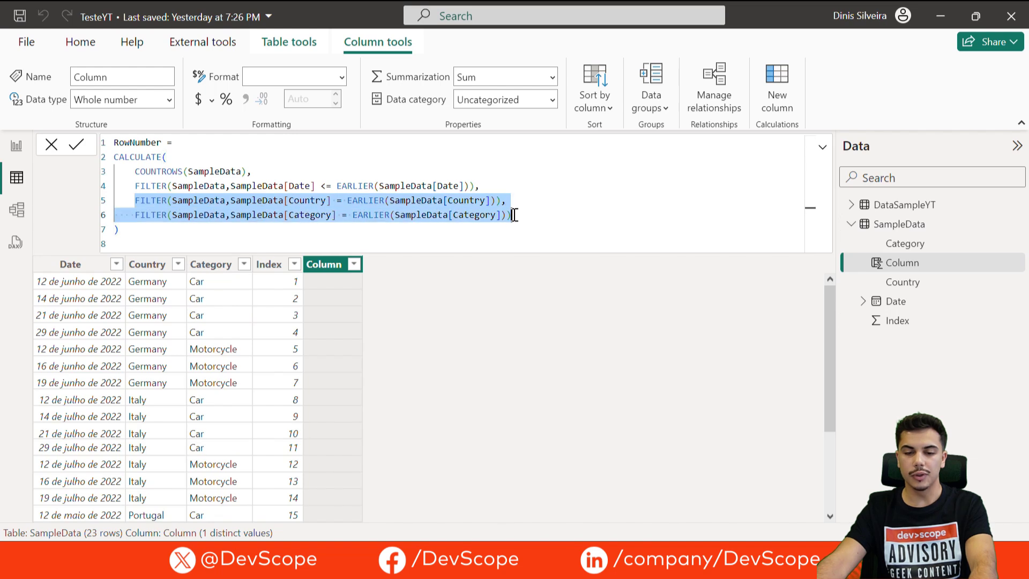
click(514, 215)
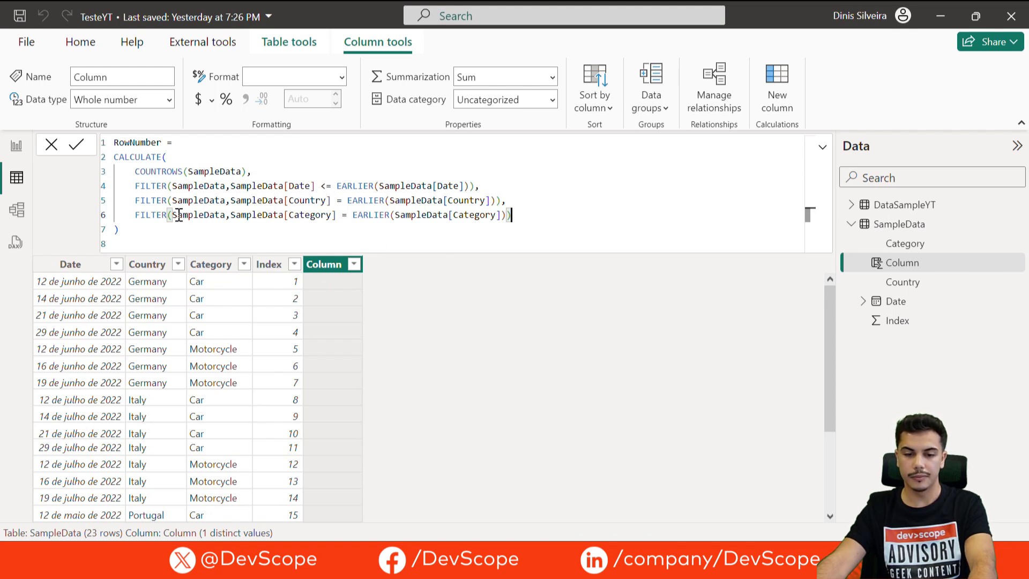
Commit the RowNumber formula and scroll to check the 1, 2, 3 numbering per group.
click(74, 151)
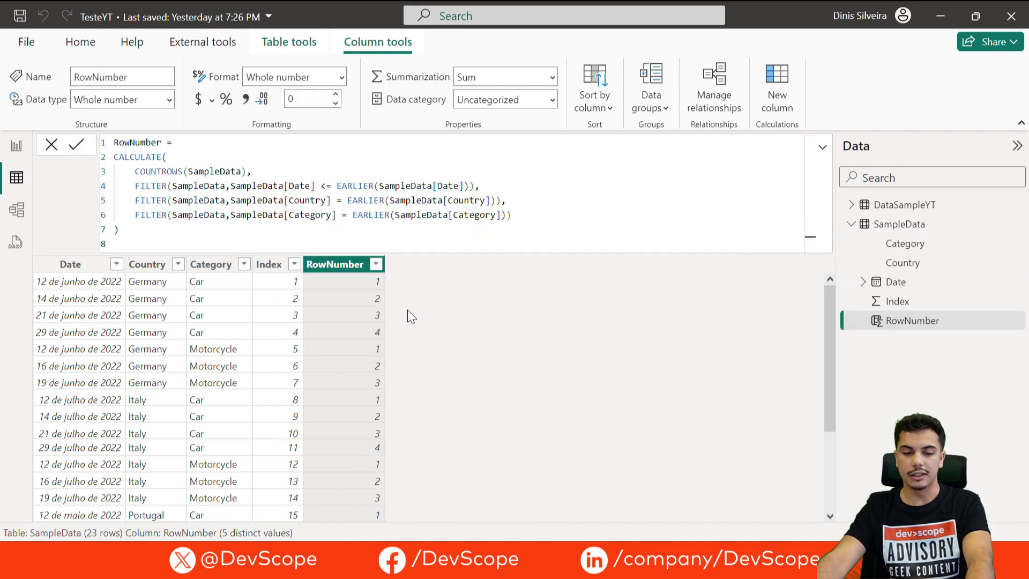
scroll(367, 328, down, 2)
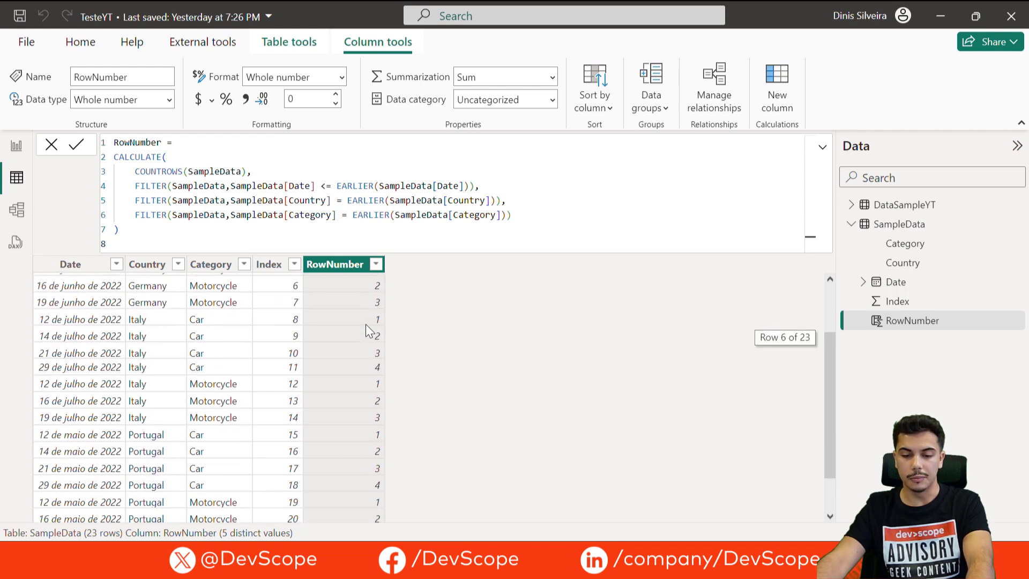
scroll(359, 346, down, 1)
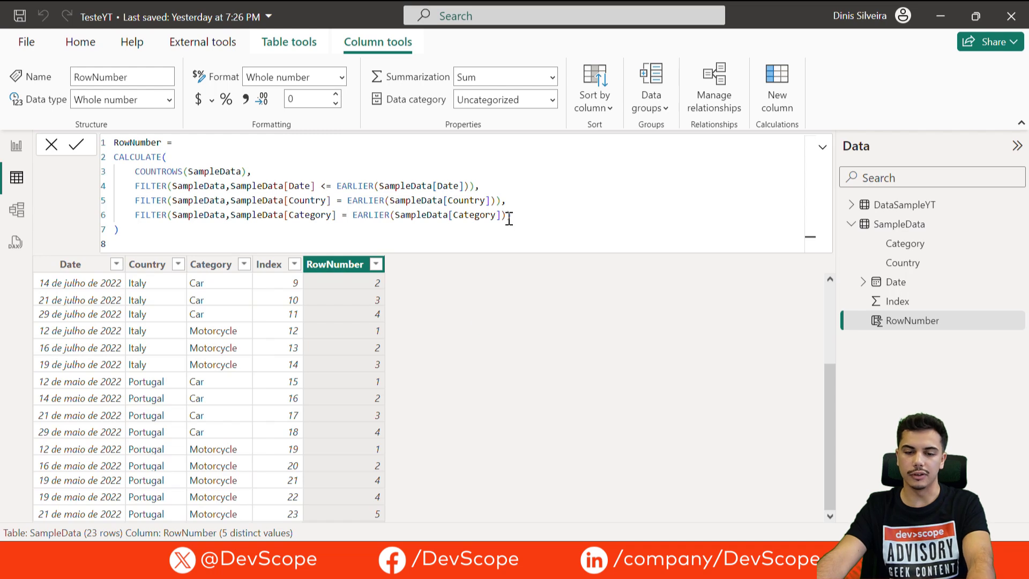
Paste the RowNumber formula with the Index <= EARLIER(SampleData[Index]) filter from Notepad++.
click(554, 568)
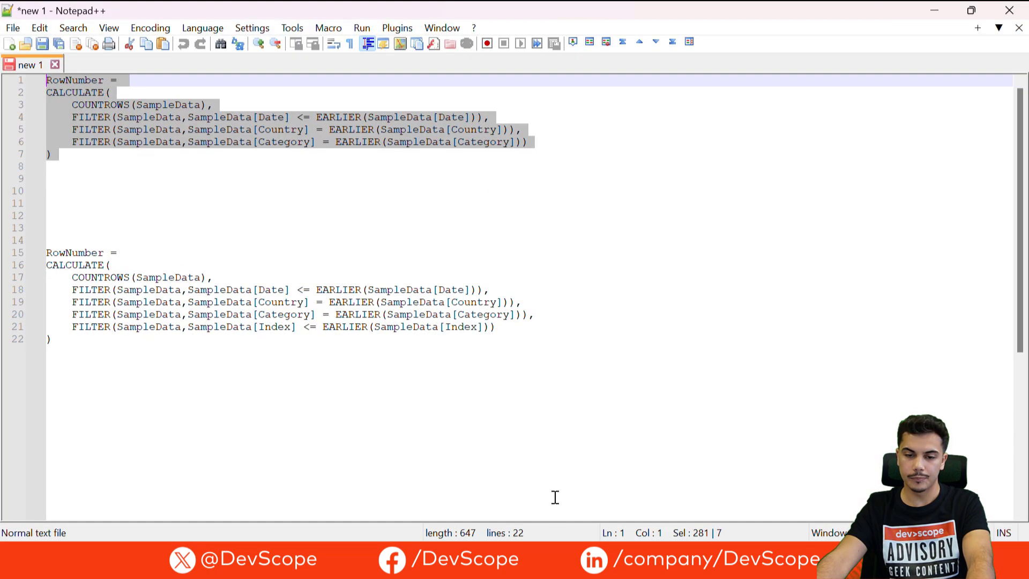
drag(125, 354, 37, 249)
key(ctrl+c)
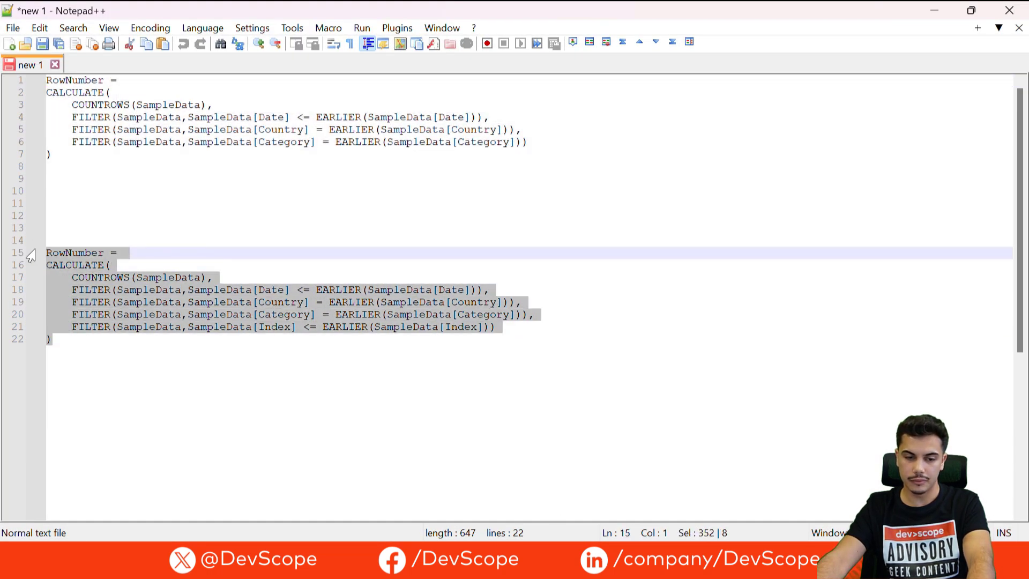
click(932, 11)
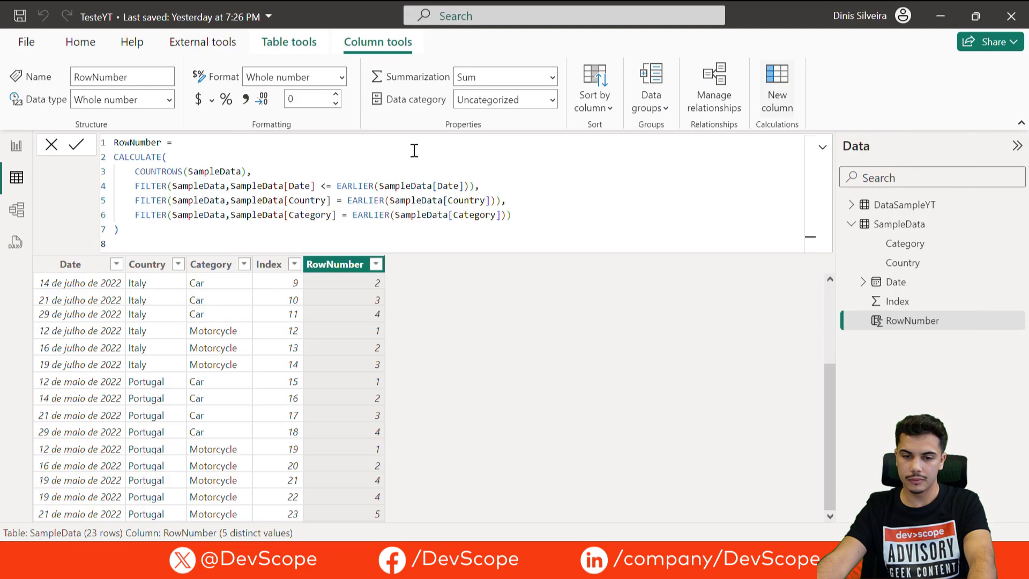
drag(246, 232, 107, 144)
key(ctrl+v)
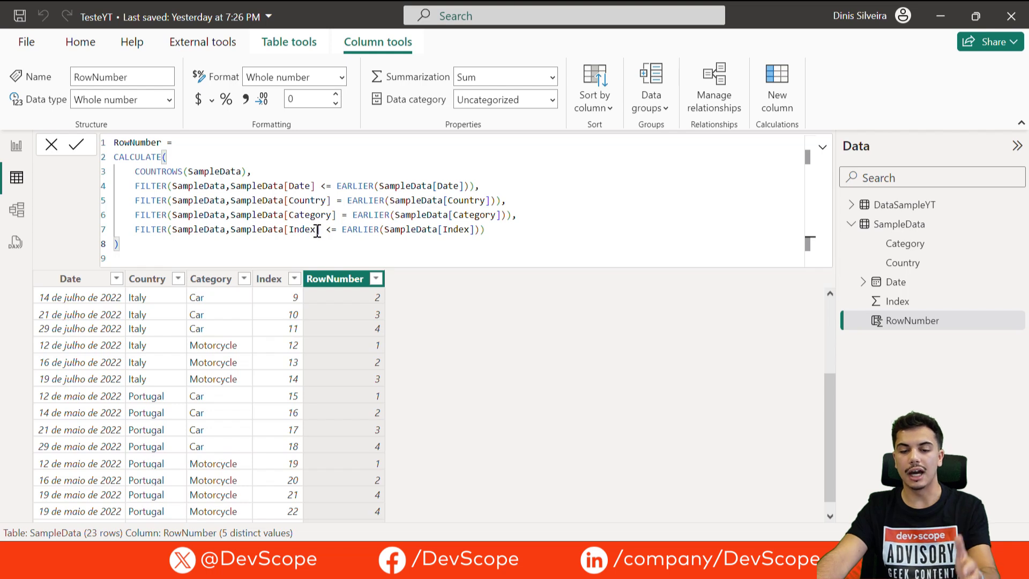
Commit the Index-filtered formula and review the renumbered rows, e.g. Germany Car 1–4.
click(78, 145)
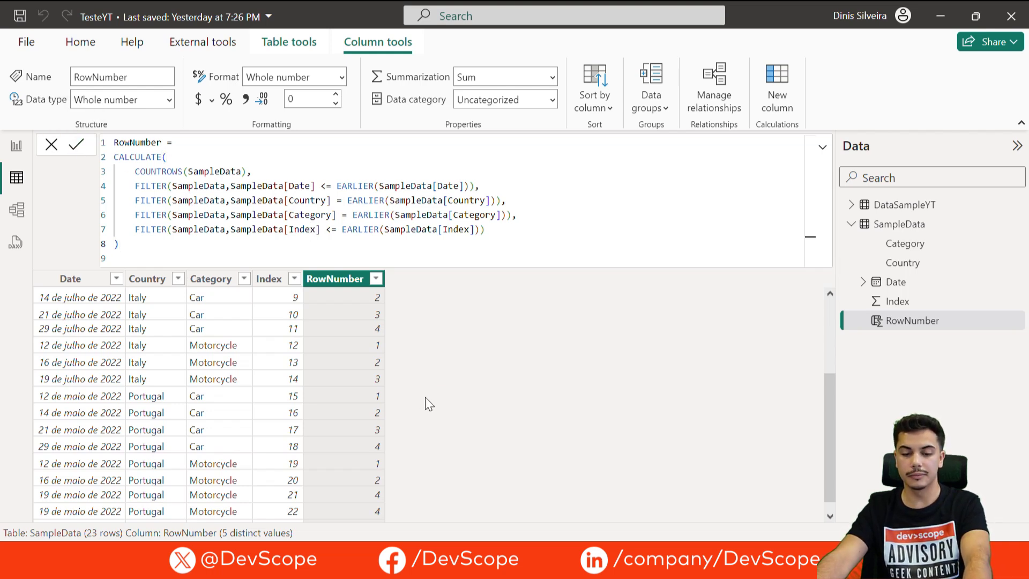
scroll(377, 372, down, 3)
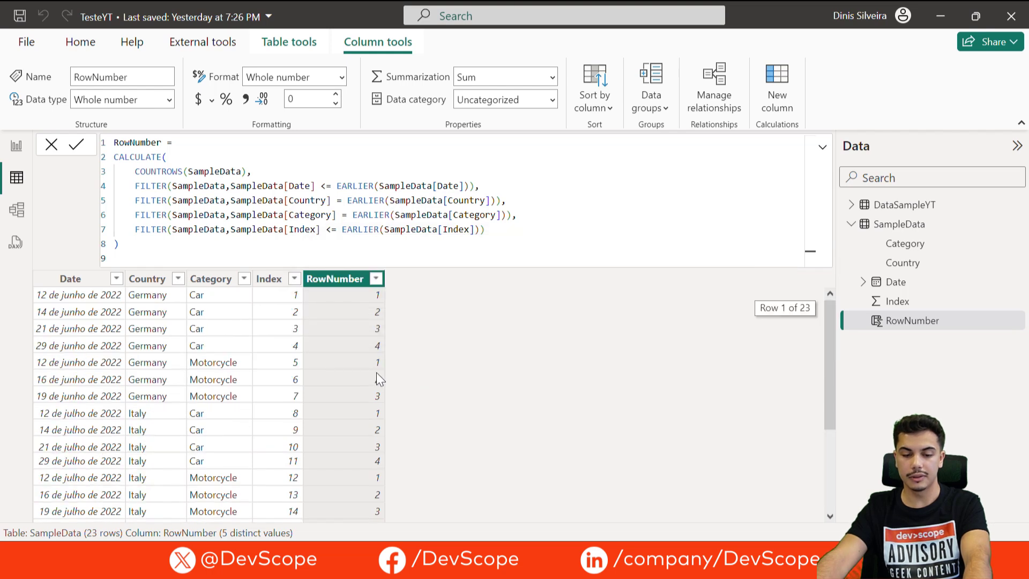